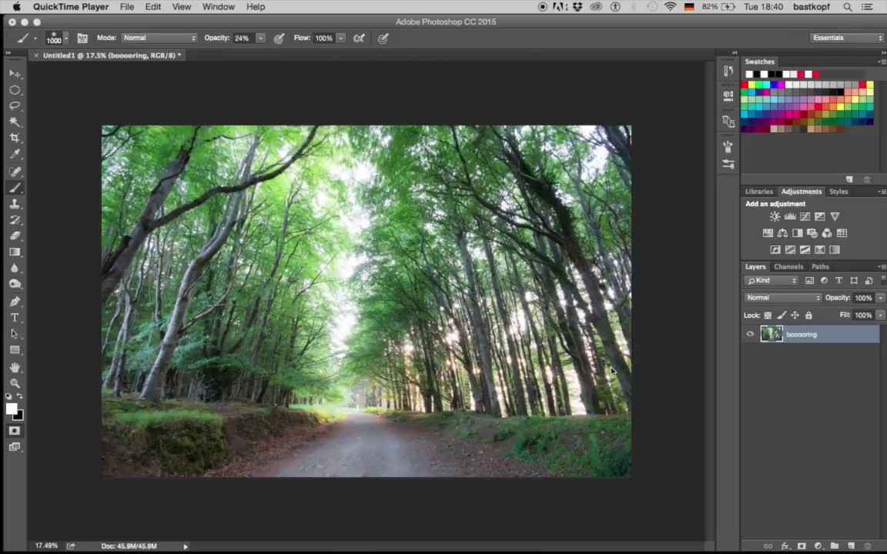
# - Duplicate the booooring layer and add a Brightness/Contrast adjustment with raised contrast
pyautogui.click(841, 441)
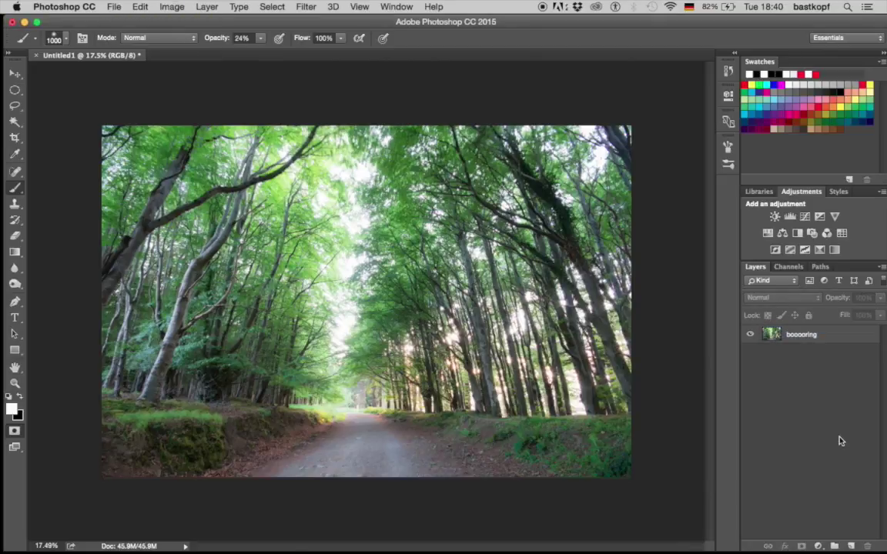
pyautogui.click(801, 339)
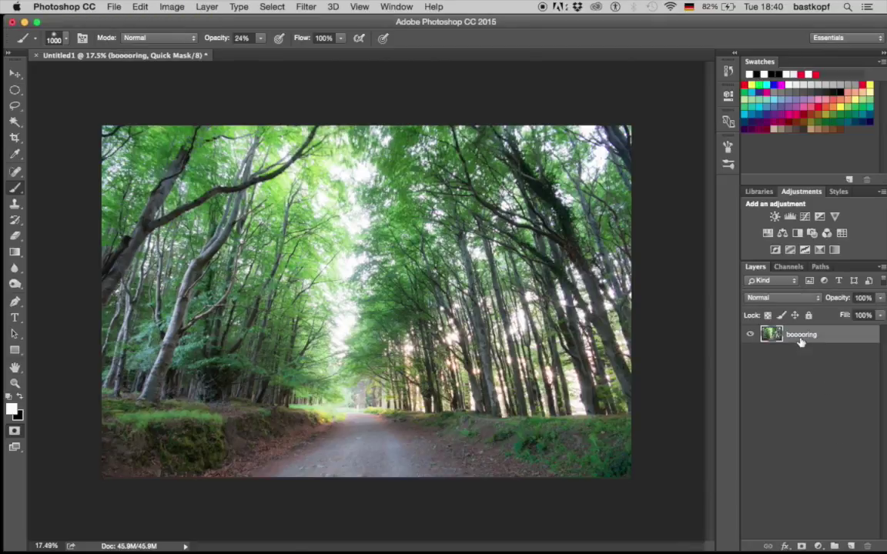
pyautogui.press('super+j')
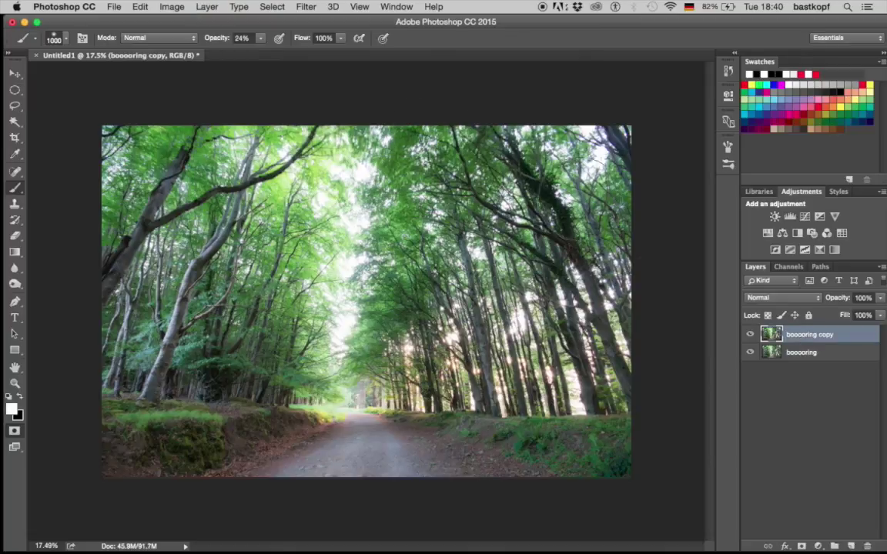
pyautogui.click(775, 217)
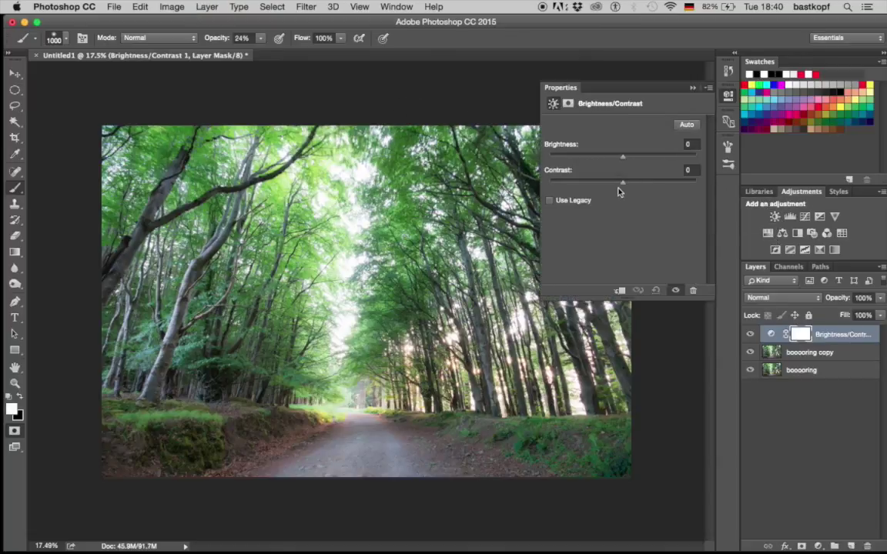
pyautogui.moveTo(647, 184)
pyautogui.mouseDown()
pyautogui.moveTo(658, 185)
pyautogui.moveTo(649, 183)
pyautogui.mouseUp()
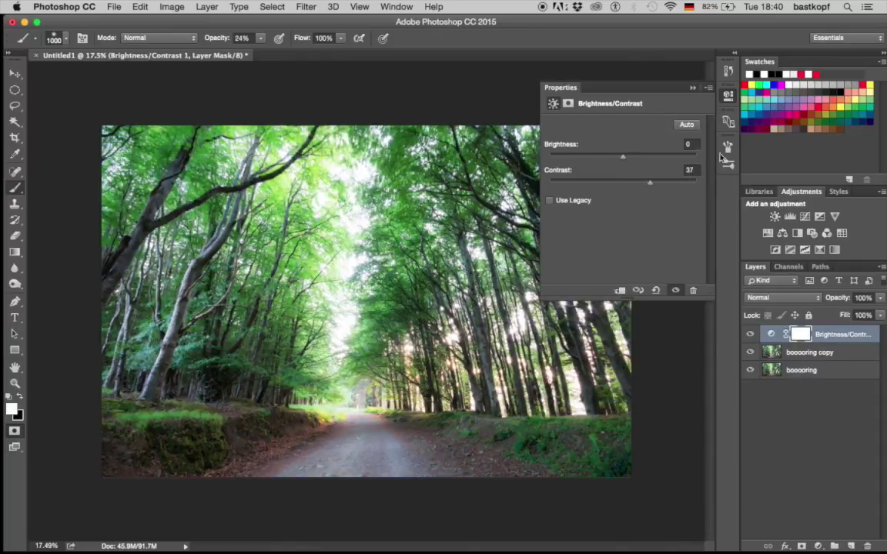
pyautogui.click(693, 89)
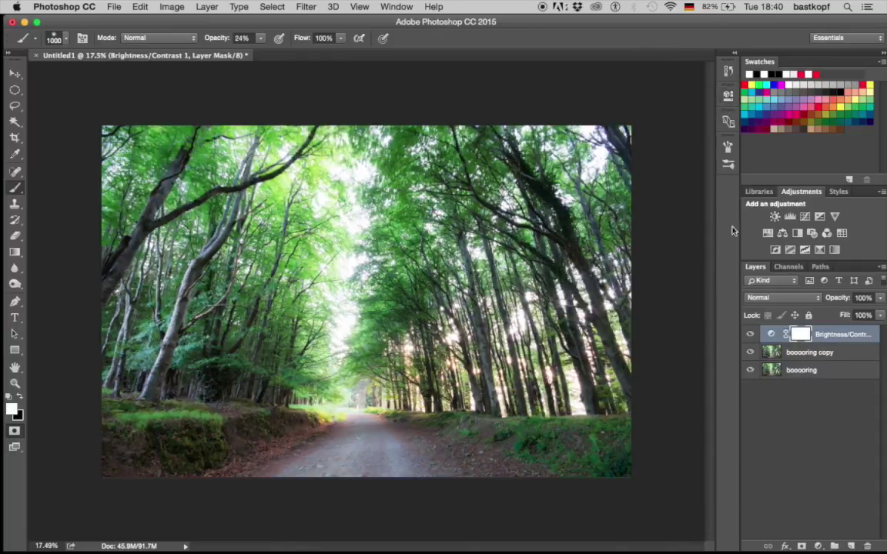
# - Add a Curves adjustment with the midpoint pulled down to darken the image
pyautogui.click(804, 217)
pyautogui.moveTo(631, 218); pyautogui.dragTo(636, 228)
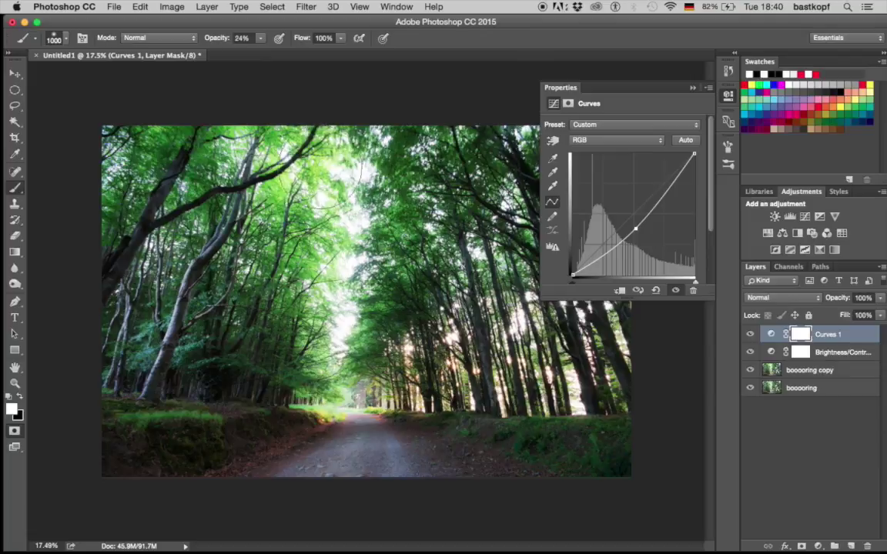
pyautogui.click(692, 89)
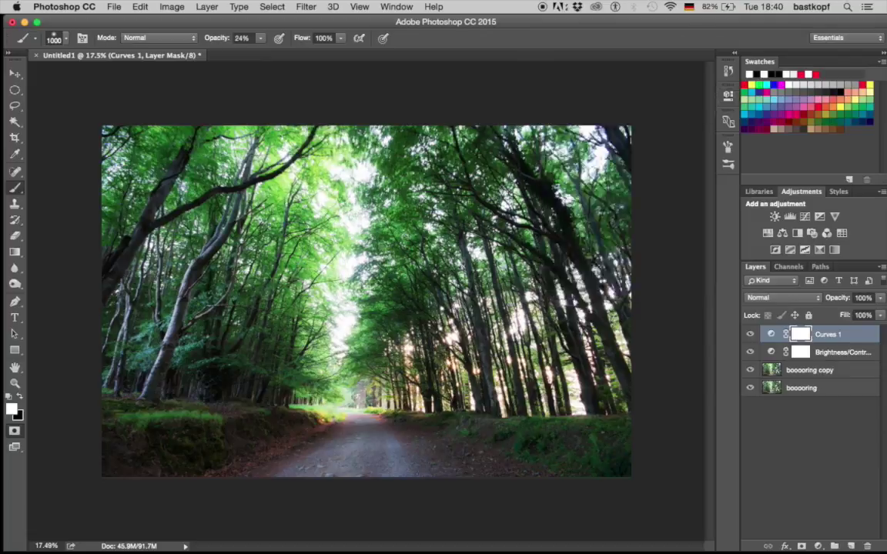
# - Stamp a merged copy of all layers into new Layer 1 and blend it in Hard Light
pyautogui.click(850, 546)
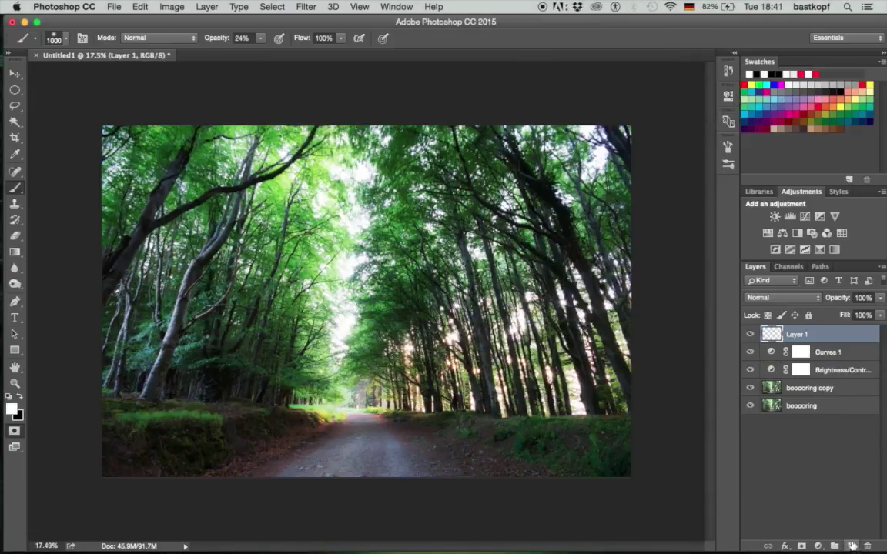
pyautogui.moveTo(886, 516)
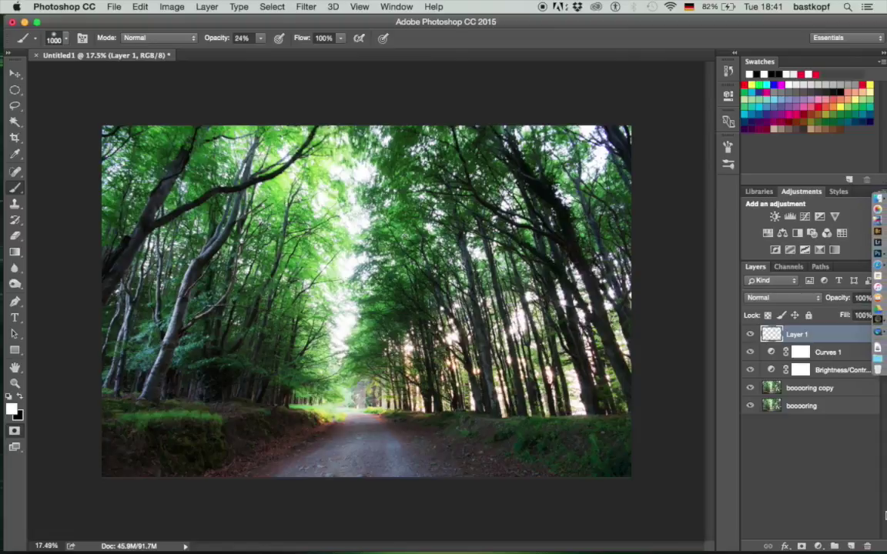
pyautogui.press('super+alt+shift+e')
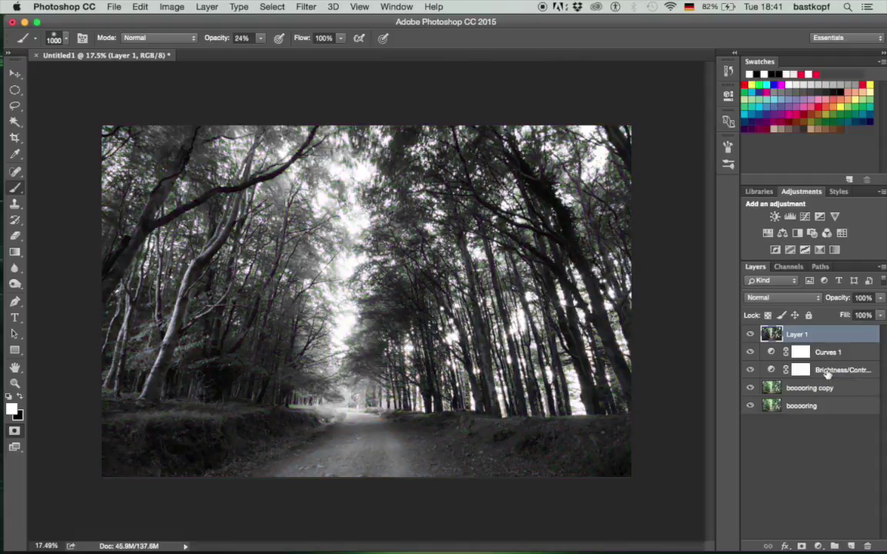
pyautogui.click(776, 298)
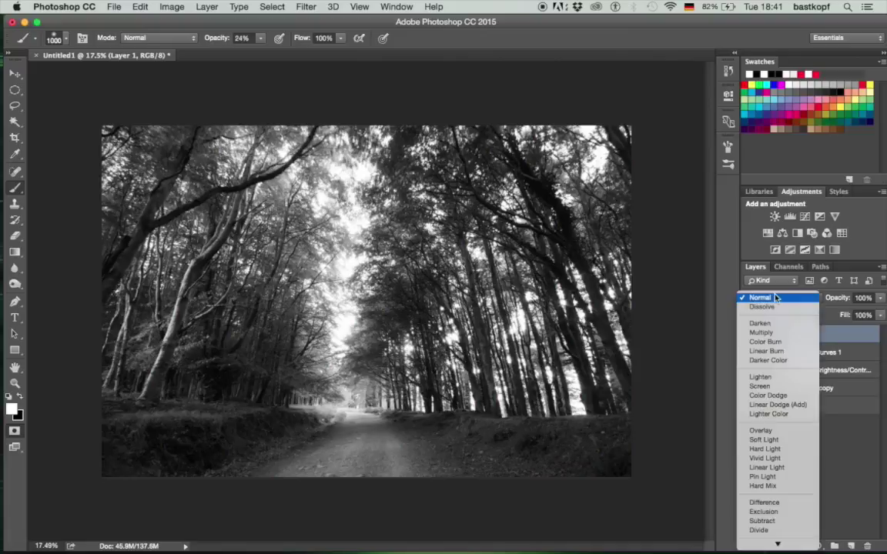
pyautogui.click(765, 449)
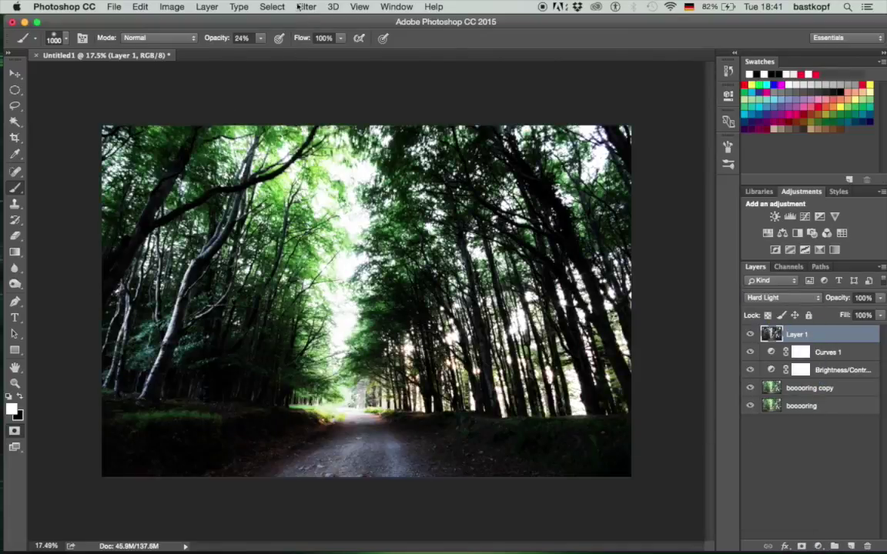
pyautogui.click(305, 6)
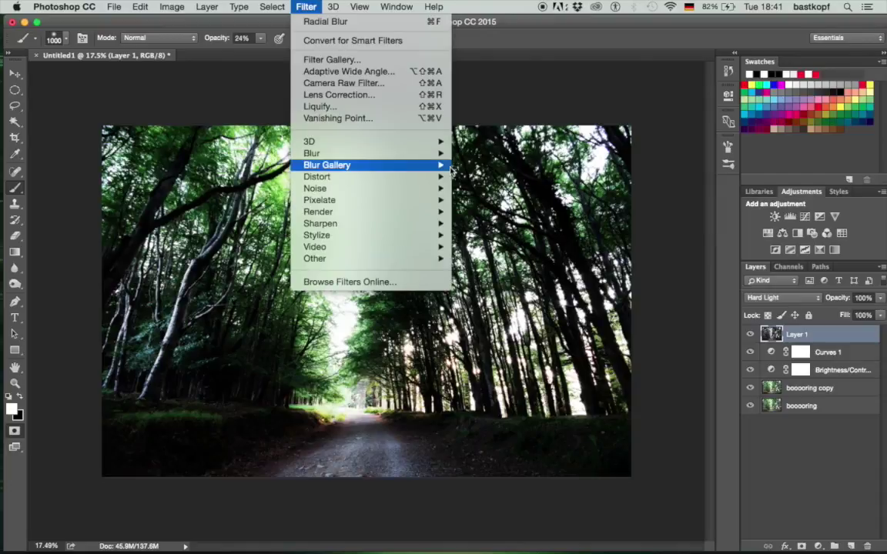
# - Apply a Zoom-type Radial Blur with Best quality to Layer 1
pyautogui.moveTo(433, 157)
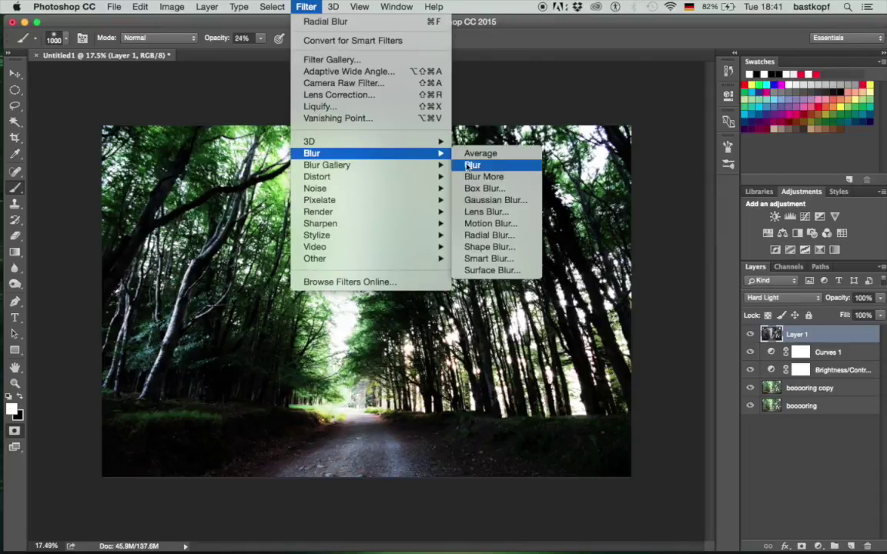
pyautogui.click(490, 237)
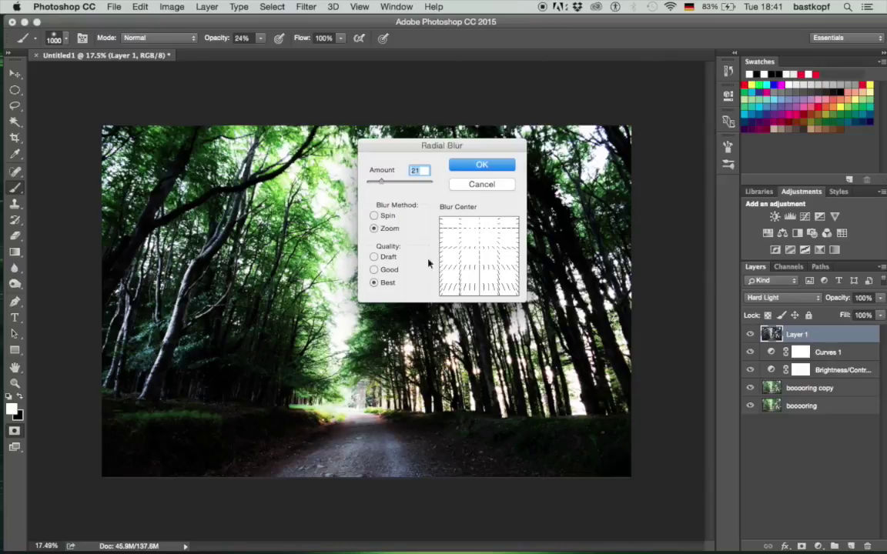
pyautogui.click(483, 164)
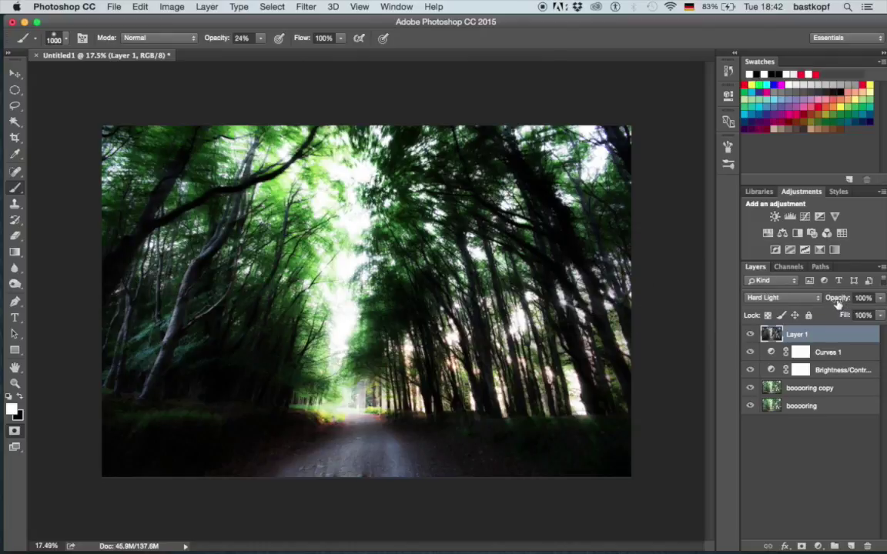
# - Lower Layer 1's opacity, then add Curves 2 clipped to it with Red raised and Blue lowered
pyautogui.moveTo(833, 302); pyautogui.dragTo(847, 314)
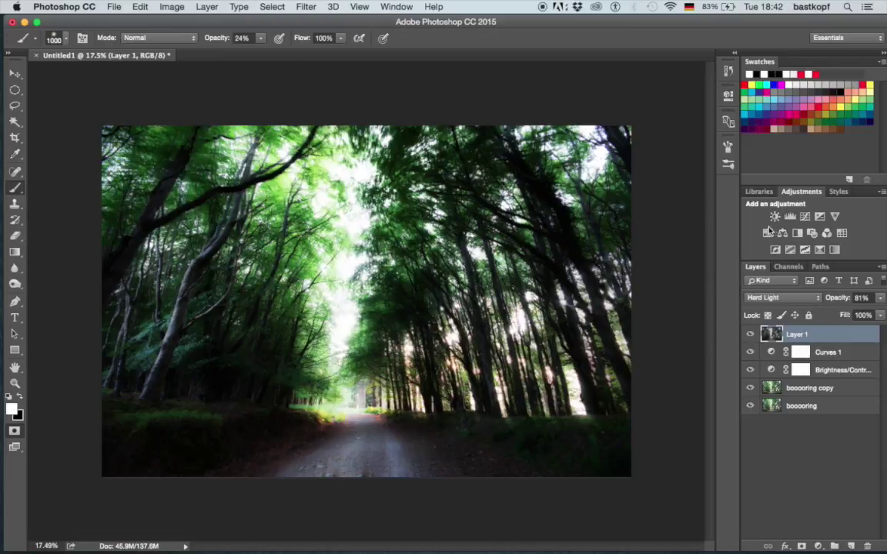
pyautogui.click(806, 218)
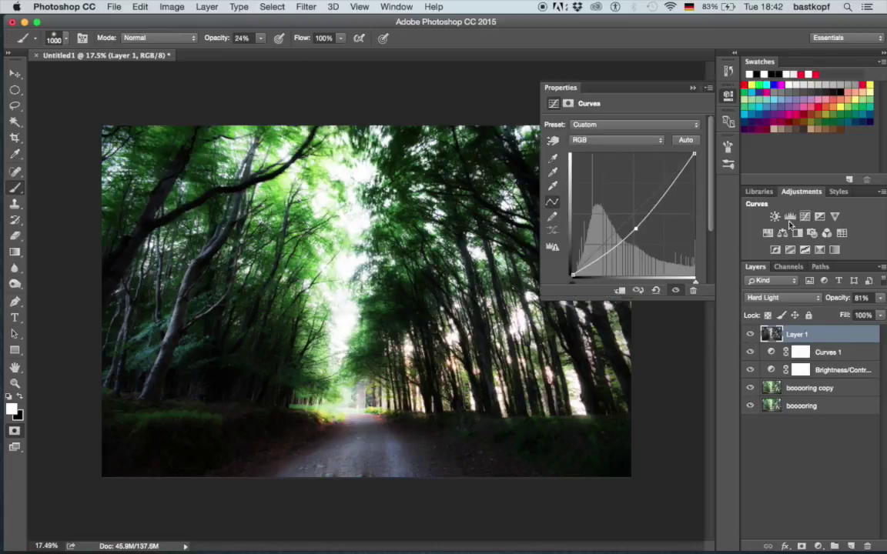
pyautogui.click(620, 291)
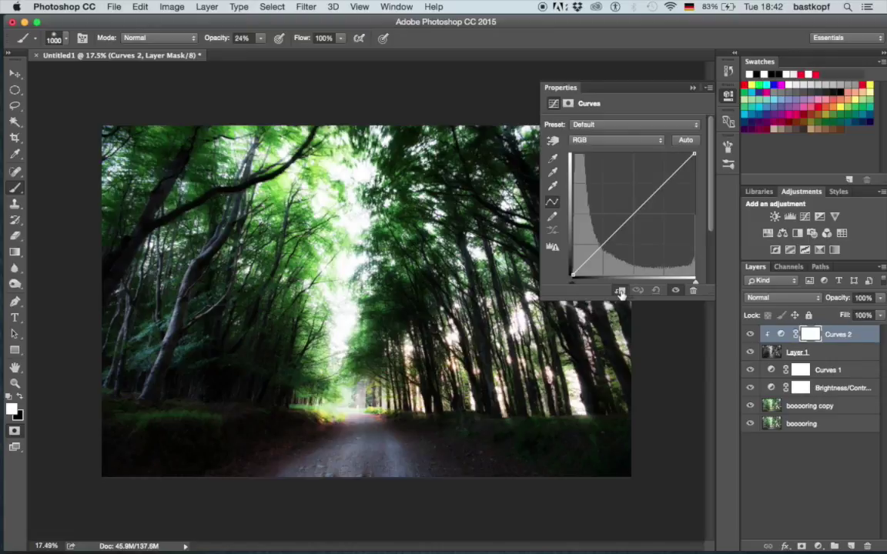
pyautogui.click(613, 141)
pyautogui.click(610, 151)
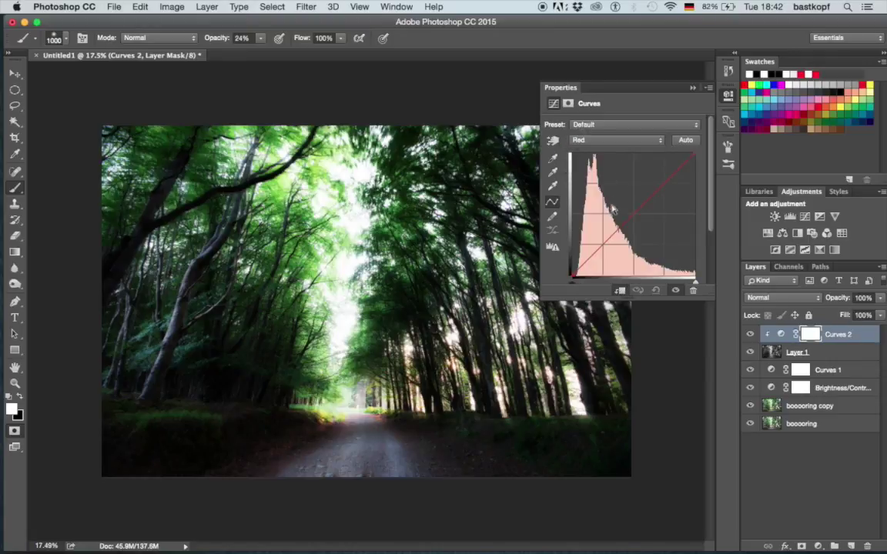
pyautogui.moveTo(614, 229); pyautogui.dragTo(613, 227)
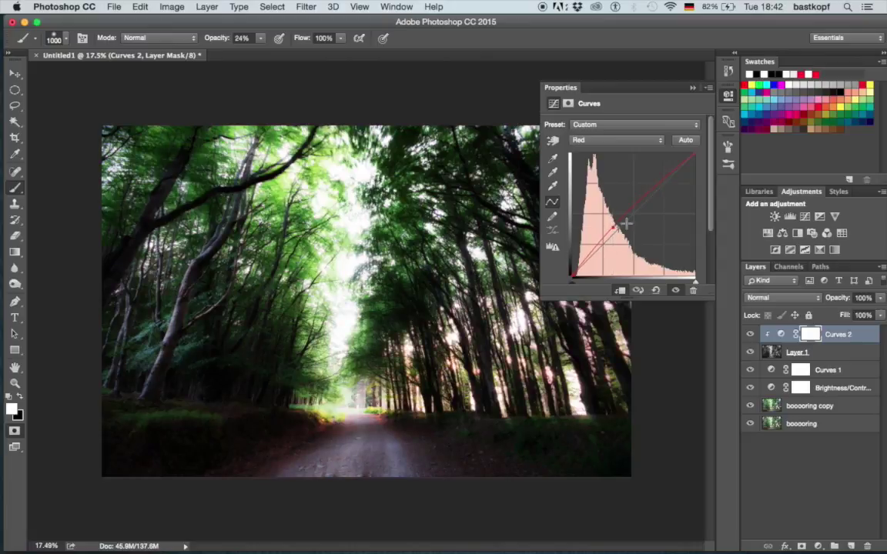
pyautogui.click(620, 140)
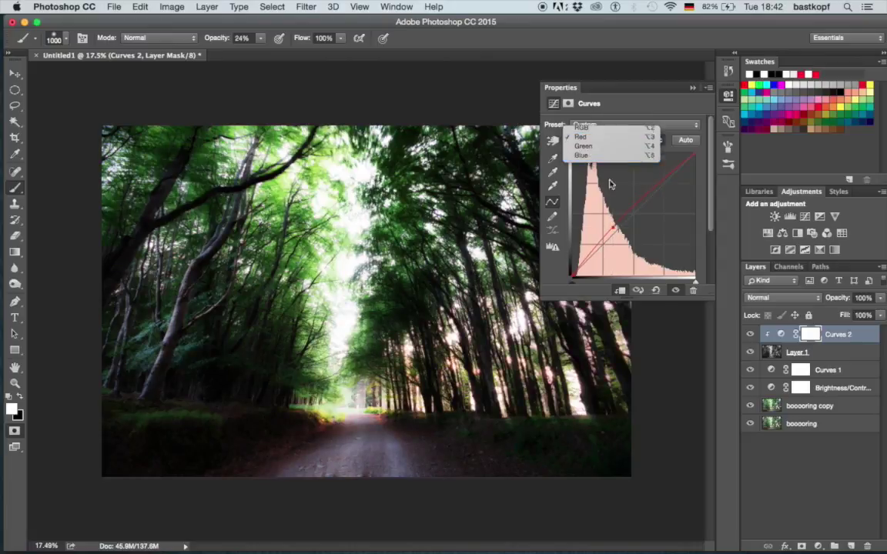
pyautogui.click(615, 160)
pyautogui.moveTo(620, 232); pyautogui.dragTo(619, 237)
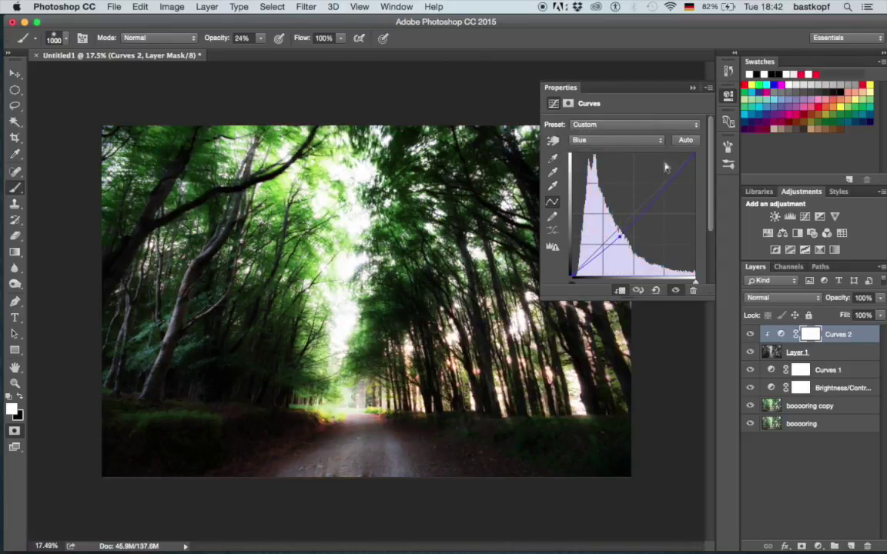
# - Toggle Curves 2's visibility on and off to compare before and after
pyautogui.click(692, 90)
pyautogui.click(750, 335)
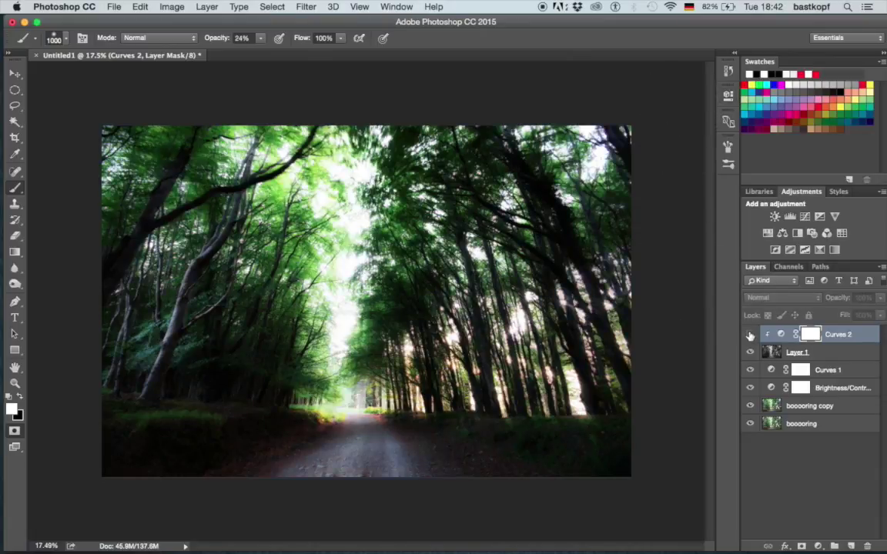
pyautogui.click(751, 336)
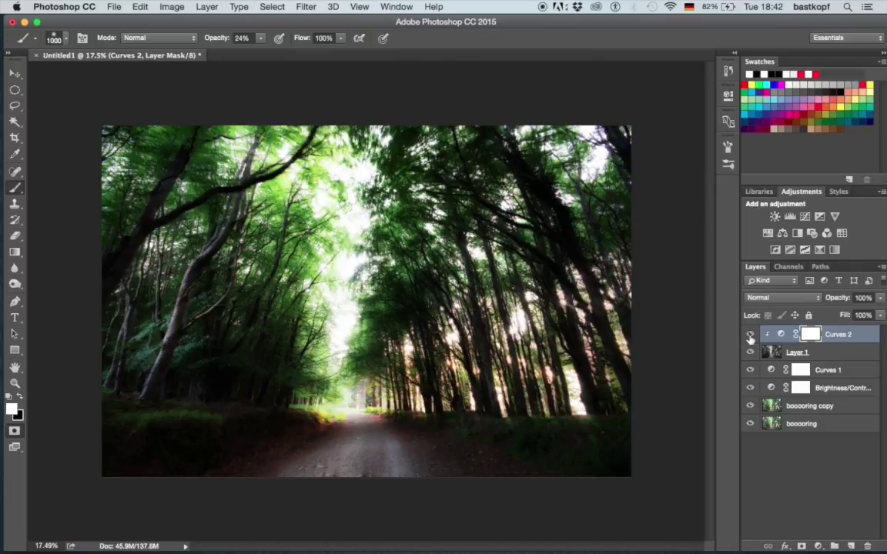
pyautogui.click(751, 335)
pyautogui.click(750, 336)
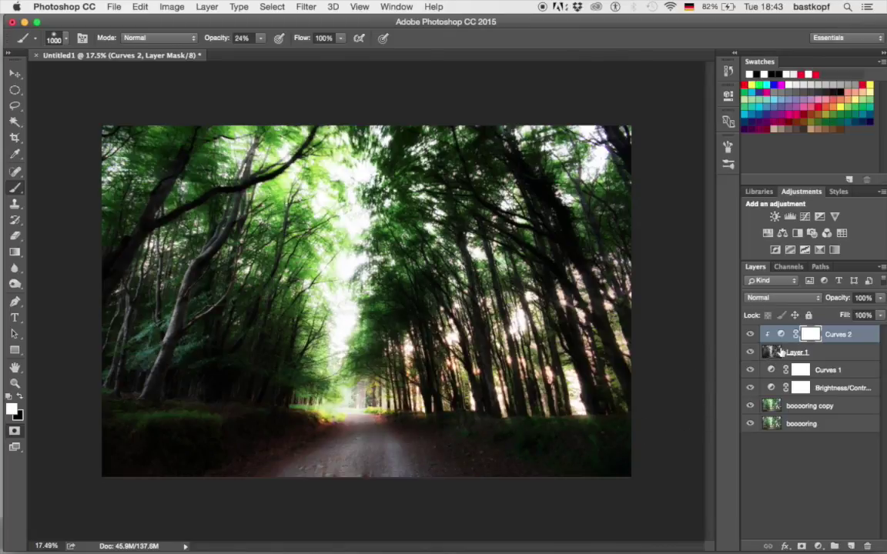
# - Add a layer mask to Layer 1 and invert it to hide the layer
pyautogui.click(772, 352)
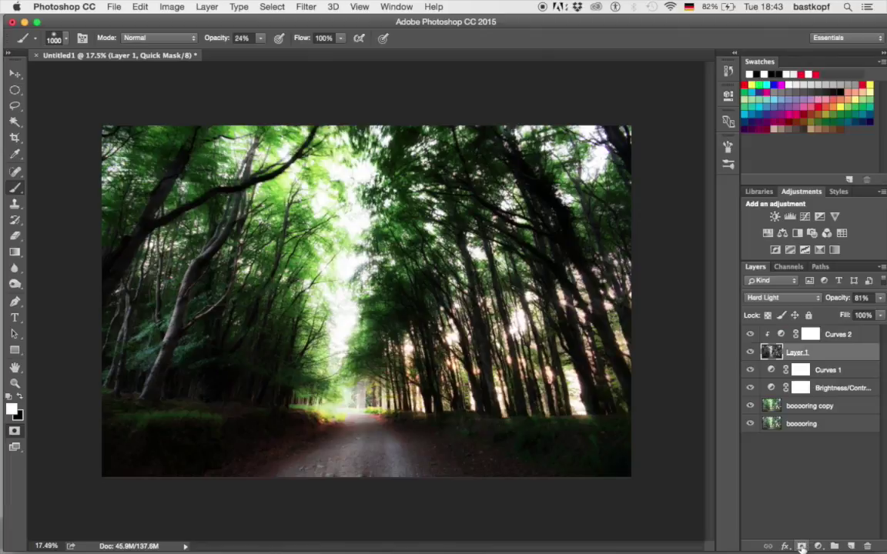
pyautogui.click(801, 545)
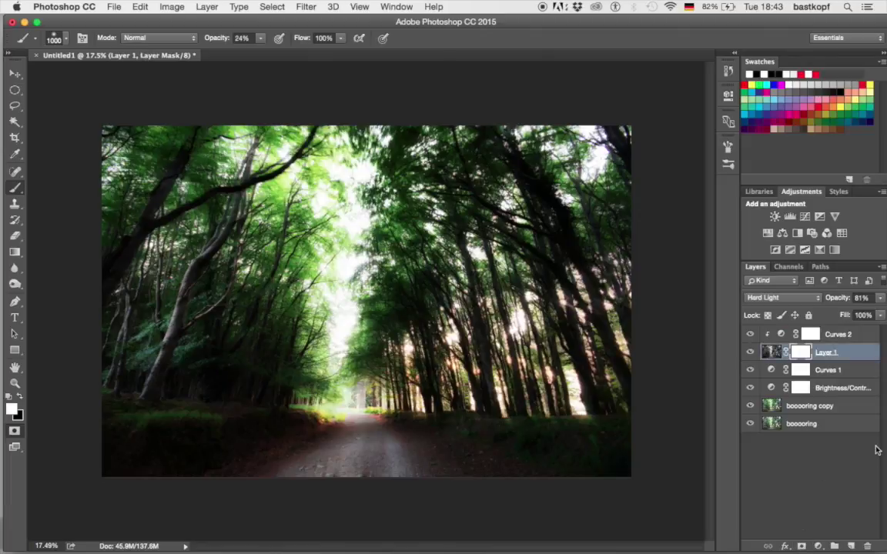
pyautogui.press('super+i')
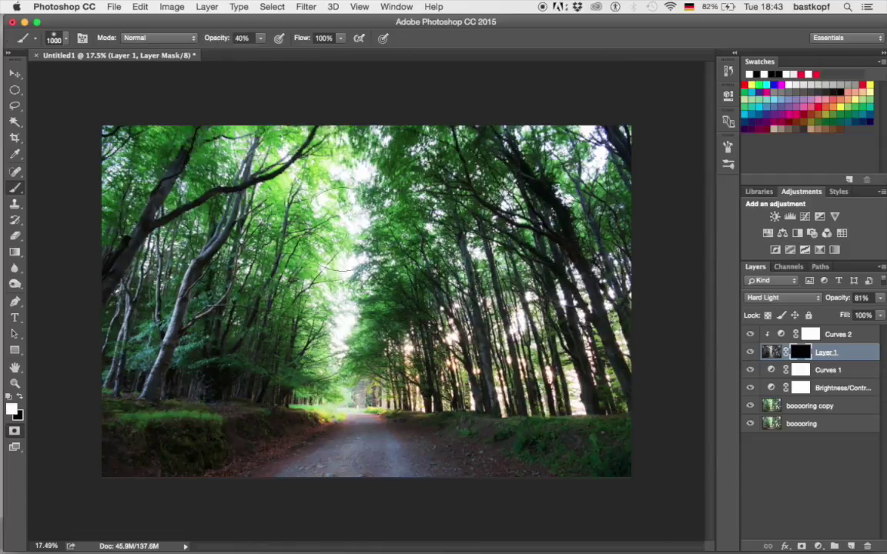
# - Paint white on the mask to reveal the glow across the centre and upper canopy
pyautogui.moveTo(212, 223)
pyautogui.mouseDown()
pyautogui.moveTo(440, 308)
pyautogui.moveTo(396, 354)
pyautogui.mouseUp()
pyautogui.moveTo(359, 160)
pyautogui.mouseDown()
pyautogui.moveTo(437, 143)
pyautogui.moveTo(509, 149)
pyautogui.moveTo(411, 205)
pyautogui.moveTo(560, 252)
pyautogui.moveTo(582, 282)
pyautogui.moveTo(516, 307)
pyautogui.moveTo(110, 151)
pyautogui.moveTo(80, 178)
pyautogui.moveTo(108, 308)
pyautogui.moveTo(182, 235)
pyautogui.moveTo(248, 251)
pyautogui.moveTo(367, 316)
pyautogui.moveTo(356, 232)
pyautogui.moveTo(300, 160)
pyautogui.moveTo(224, 159)
pyautogui.moveTo(258, 167)
pyautogui.moveTo(474, 150)
pyautogui.moveTo(481, 174)
pyautogui.moveTo(285, 180)
pyautogui.moveTo(278, 231)
pyautogui.moveTo(419, 274)
pyautogui.moveTo(439, 316)
pyautogui.moveTo(331, 331)
pyautogui.mouseUp()
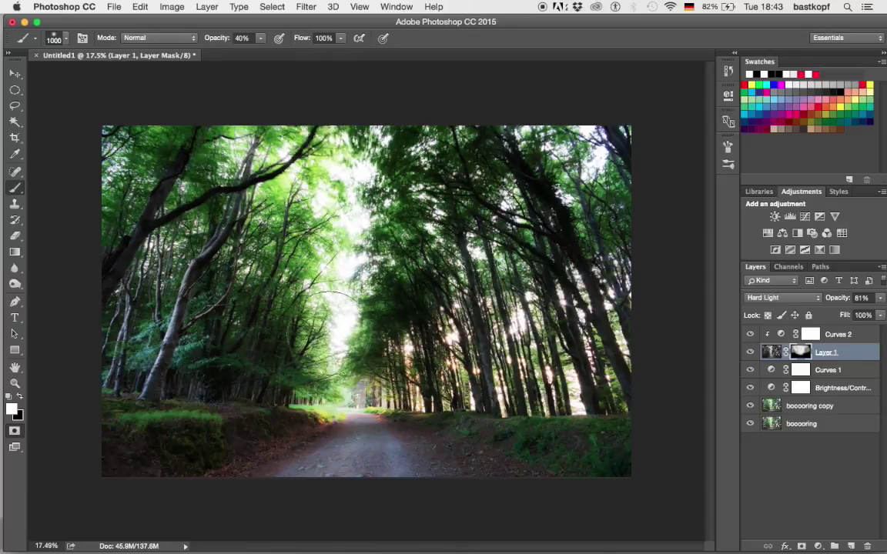
pyautogui.moveTo(331, 250)
pyautogui.mouseDown()
pyautogui.moveTo(423, 165)
pyautogui.moveTo(551, 120)
pyautogui.moveTo(625, 148)
pyautogui.moveTo(622, 199)
pyautogui.moveTo(609, 174)
pyautogui.moveTo(465, 167)
pyautogui.moveTo(392, 242)
pyautogui.moveTo(538, 291)
pyautogui.moveTo(512, 333)
pyautogui.moveTo(428, 359)
pyautogui.moveTo(520, 355)
pyautogui.moveTo(325, 334)
pyautogui.moveTo(189, 214)
pyautogui.moveTo(172, 273)
pyautogui.mouseUp()
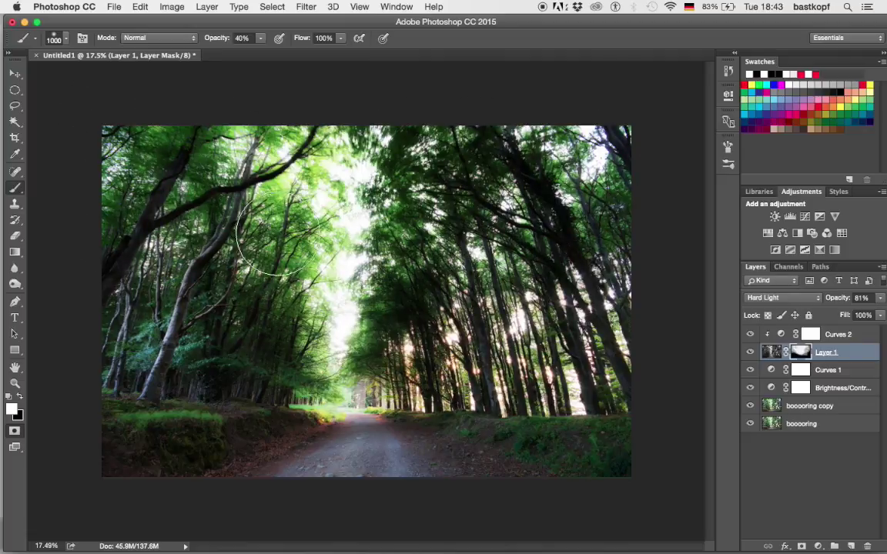
pyautogui.moveTo(398, 348)
pyautogui.mouseDown()
pyautogui.moveTo(332, 353)
pyautogui.moveTo(323, 223)
pyautogui.moveTo(422, 159)
pyautogui.moveTo(416, 347)
pyautogui.moveTo(346, 451)
pyautogui.moveTo(250, 209)
pyautogui.moveTo(417, 150)
pyautogui.moveTo(292, 161)
pyautogui.mouseUp()
pyautogui.moveTo(327, 254)
pyautogui.mouseDown()
pyautogui.moveTo(286, 274)
pyautogui.moveTo(339, 308)
pyautogui.moveTo(379, 289)
pyautogui.moveTo(405, 194)
pyautogui.moveTo(510, 160)
pyautogui.moveTo(343, 180)
pyautogui.moveTo(256, 212)
pyautogui.moveTo(244, 235)
pyautogui.moveTo(196, 216)
pyautogui.moveTo(184, 201)
pyautogui.moveTo(172, 207)
pyautogui.moveTo(139, 168)
pyautogui.moveTo(127, 212)
pyautogui.moveTo(303, 307)
pyautogui.moveTo(346, 376)
pyautogui.moveTo(445, 378)
pyautogui.moveTo(481, 302)
pyautogui.moveTo(458, 187)
pyautogui.moveTo(466, 310)
pyautogui.moveTo(373, 245)
pyautogui.moveTo(363, 274)
pyautogui.moveTo(462, 249)
pyautogui.moveTo(479, 270)
pyautogui.moveTo(445, 281)
pyautogui.moveTo(448, 273)
pyautogui.moveTo(425, 292)
pyautogui.moveTo(432, 298)
pyautogui.moveTo(415, 315)
pyautogui.moveTo(425, 314)
pyautogui.moveTo(415, 333)
pyautogui.moveTo(405, 333)
pyautogui.moveTo(414, 340)
pyautogui.moveTo(374, 333)
pyautogui.moveTo(380, 290)
pyautogui.moveTo(432, 246)
pyautogui.moveTo(424, 273)
pyautogui.moveTo(419, 263)
pyautogui.moveTo(316, 231)
pyautogui.moveTo(215, 222)
pyautogui.moveTo(397, 235)
pyautogui.moveTo(407, 209)
pyautogui.moveTo(431, 205)
pyautogui.moveTo(436, 234)
pyautogui.moveTo(388, 278)
pyautogui.moveTo(431, 366)
pyautogui.moveTo(418, 439)
pyautogui.moveTo(251, 459)
pyautogui.moveTo(277, 440)
pyautogui.moveTo(412, 431)
pyautogui.moveTo(361, 431)
pyautogui.moveTo(388, 342)
pyautogui.moveTo(331, 278)
pyautogui.moveTo(385, 316)
pyautogui.moveTo(446, 467)
pyautogui.moveTo(277, 468)
pyautogui.moveTo(588, 439)
pyautogui.mouseUp()
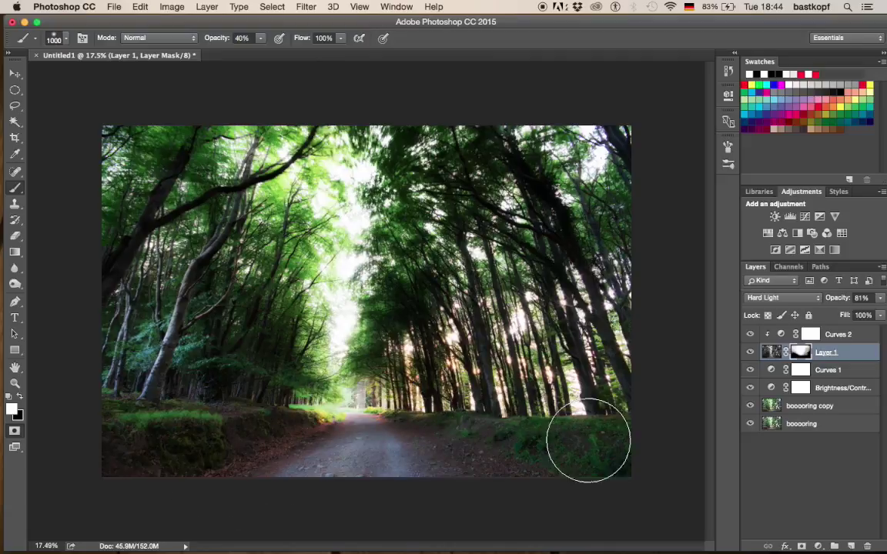
# - Add an unclipped Curves 3 with the Red curve bowed up, and invert its mask
pyautogui.click(805, 218)
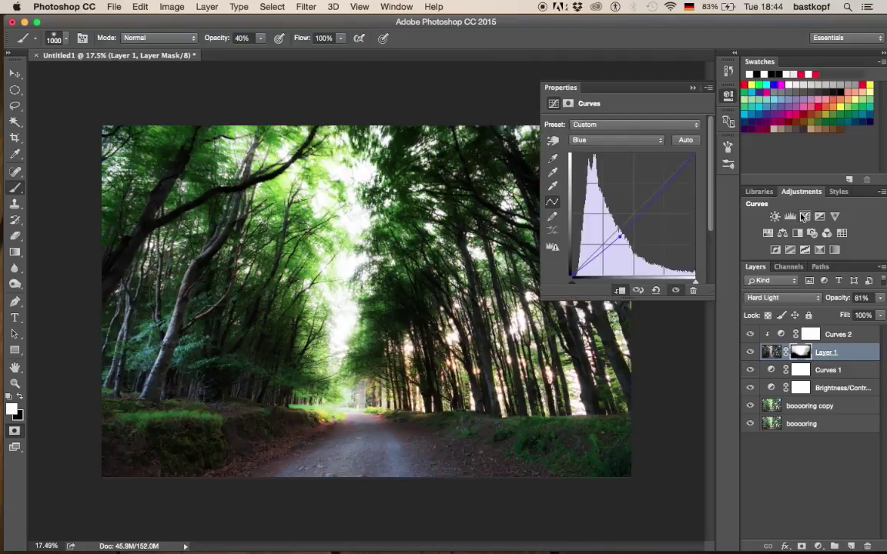
pyautogui.click(616, 144)
pyautogui.click(607, 151)
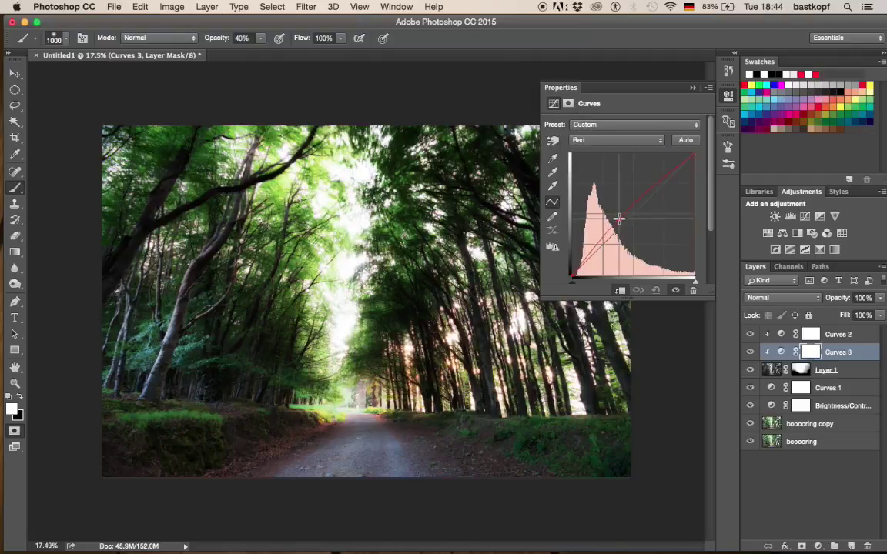
pyautogui.moveTo(619, 219)
pyautogui.mouseDown()
pyautogui.moveTo(608, 211)
pyautogui.moveTo(616, 220)
pyautogui.mouseUp()
pyautogui.click(623, 290)
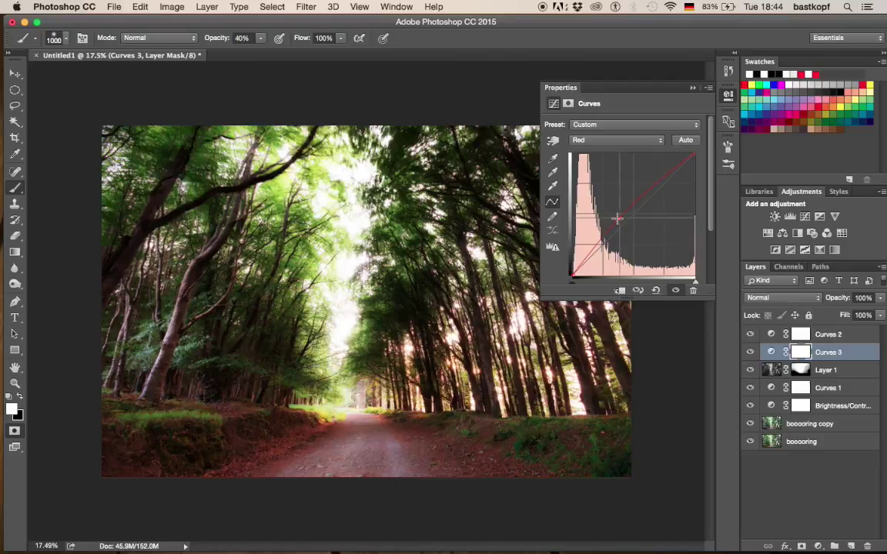
pyautogui.click(692, 89)
pyautogui.press('super+i')
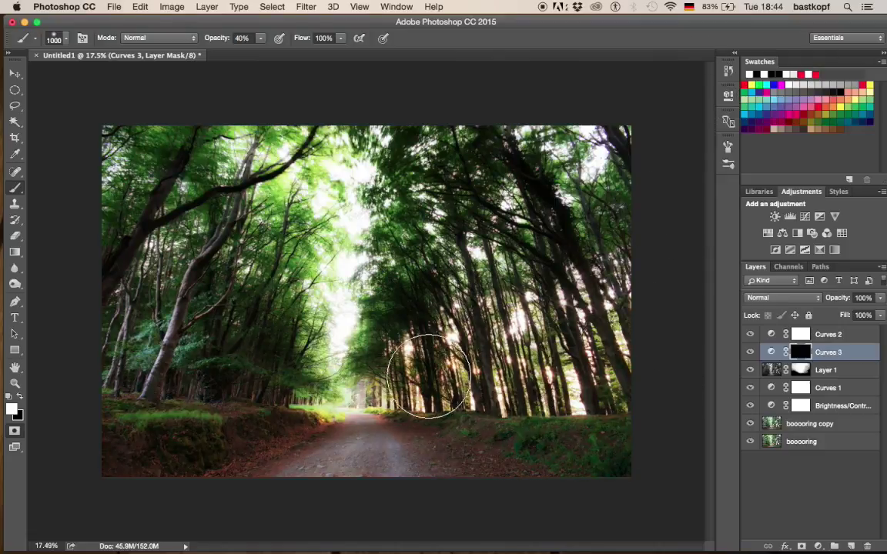
# - Paint white on the Curves 3 mask over the forest road to reveal the red tint
pyautogui.moveTo(399, 419)
pyautogui.mouseDown()
pyautogui.moveTo(471, 467)
pyautogui.moveTo(428, 448)
pyautogui.moveTo(270, 449)
pyautogui.moveTo(261, 467)
pyautogui.moveTo(221, 458)
pyautogui.moveTo(329, 443)
pyautogui.moveTo(497, 470)
pyautogui.mouseUp()
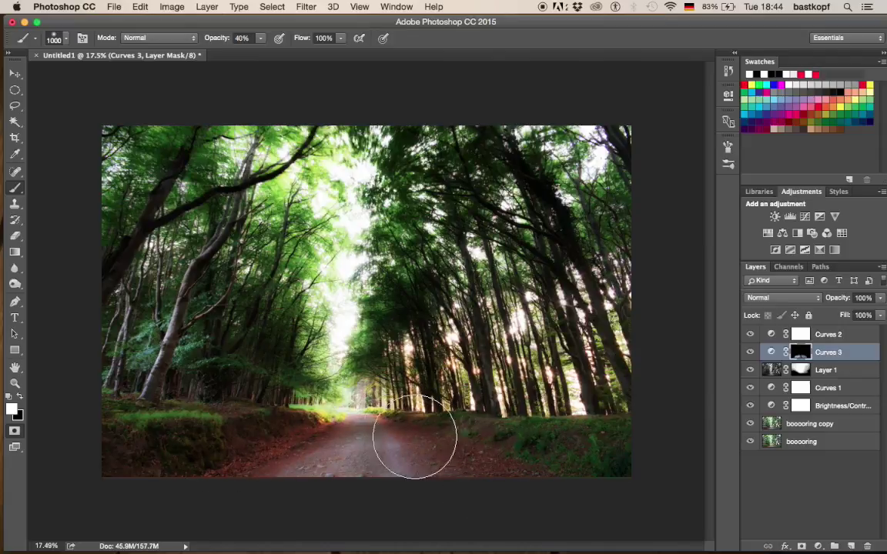